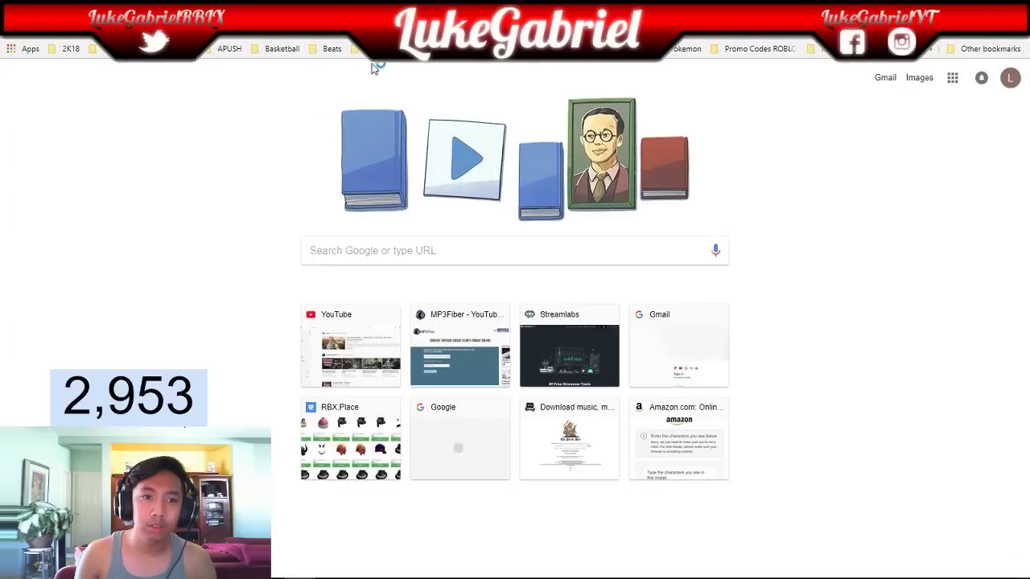
# Open the "How to - Use Your PS4/PS3 Controller for RB World 2!" video from the browsing history and expand its description
pyautogui.hotkey('ctrl', 'h')
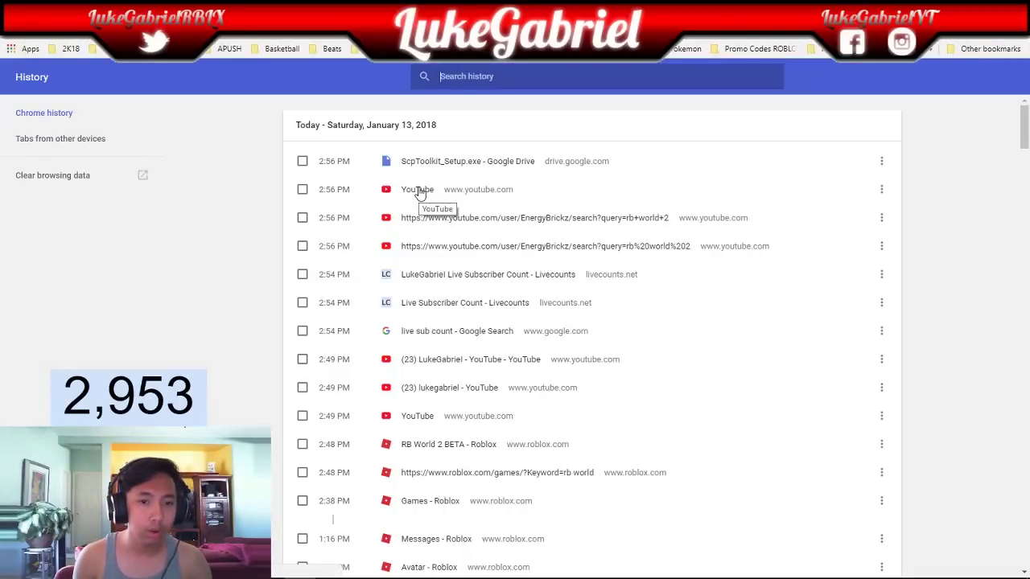
pyautogui.click(423, 227)
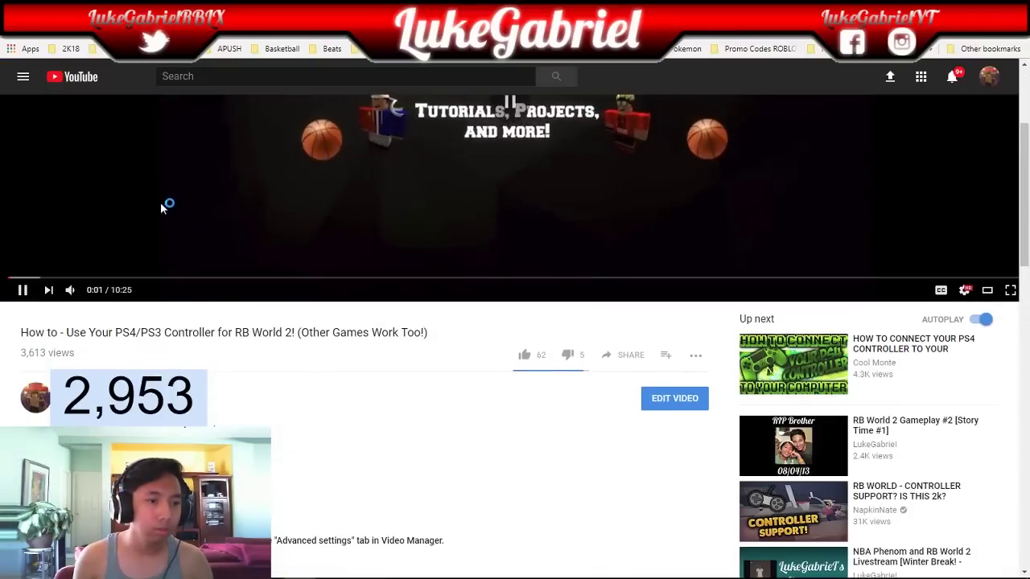
pyautogui.scroll(-3, 110, 328)
pyautogui.click(86, 317)
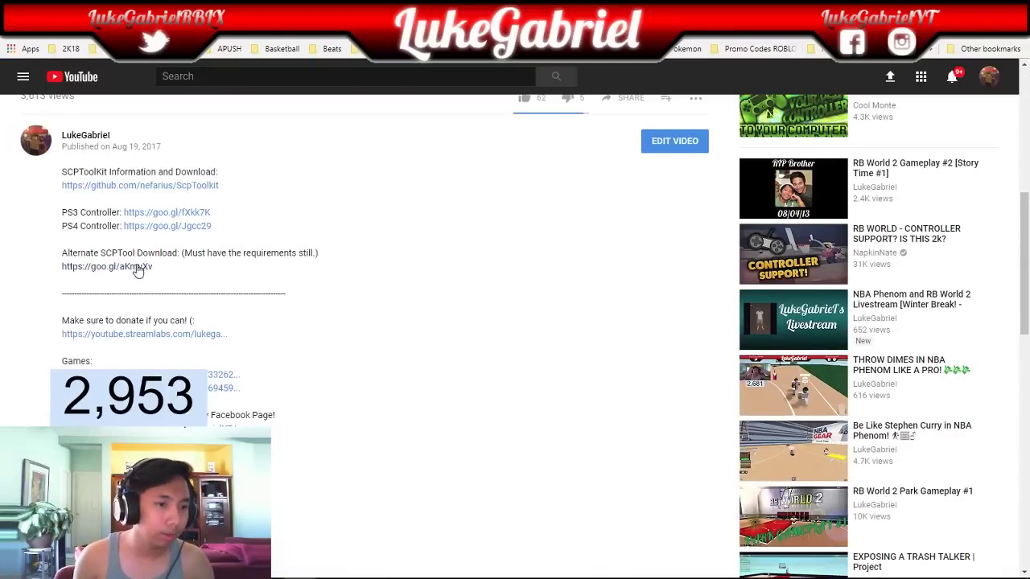
# Open the alternate SCPTool download link for ScpToolkit_Setup.exe from the description and close the browser pages
pyautogui.hotkey('alt', 'Tab')
pyautogui.hotkey('alt', 'Tab')
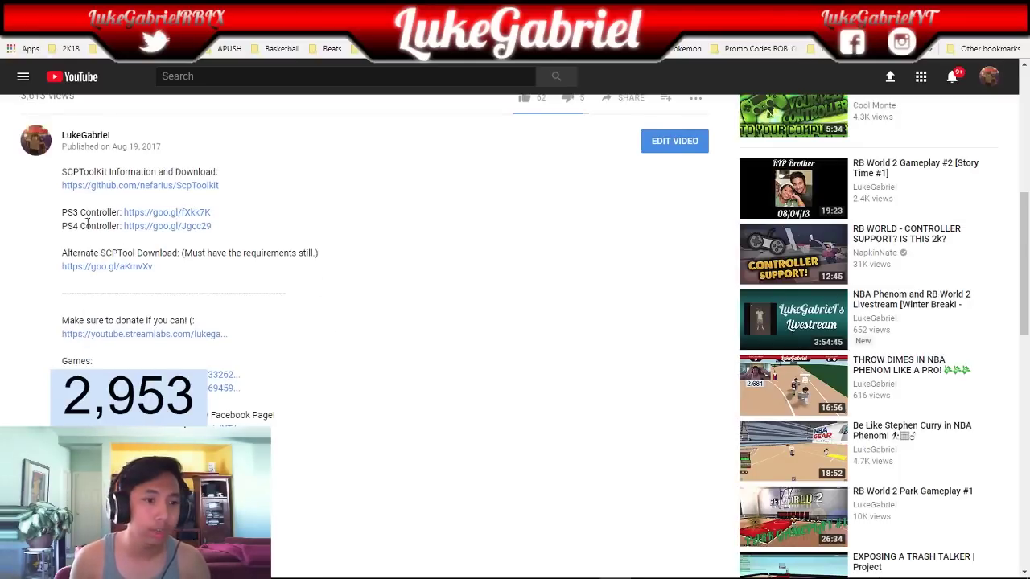
pyautogui.click(131, 267)
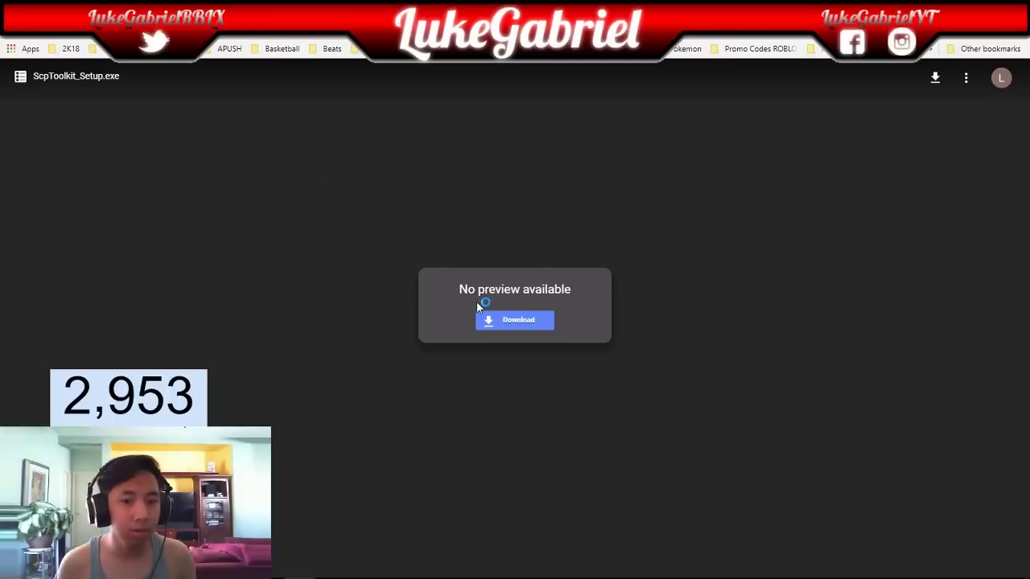
pyautogui.hotkey('ctrl', 'w')
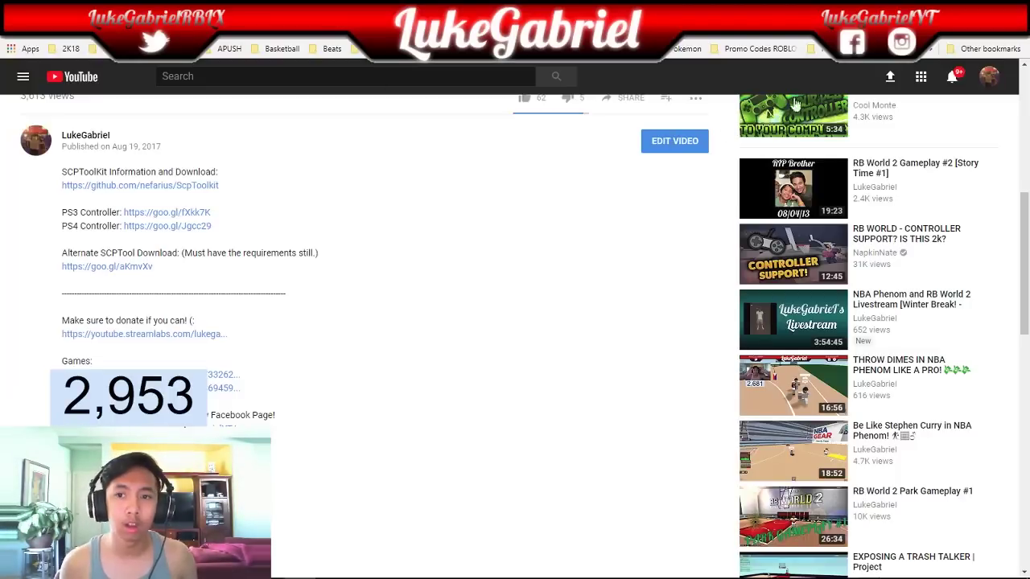
pyautogui.hotkey('ctrl', 'w')
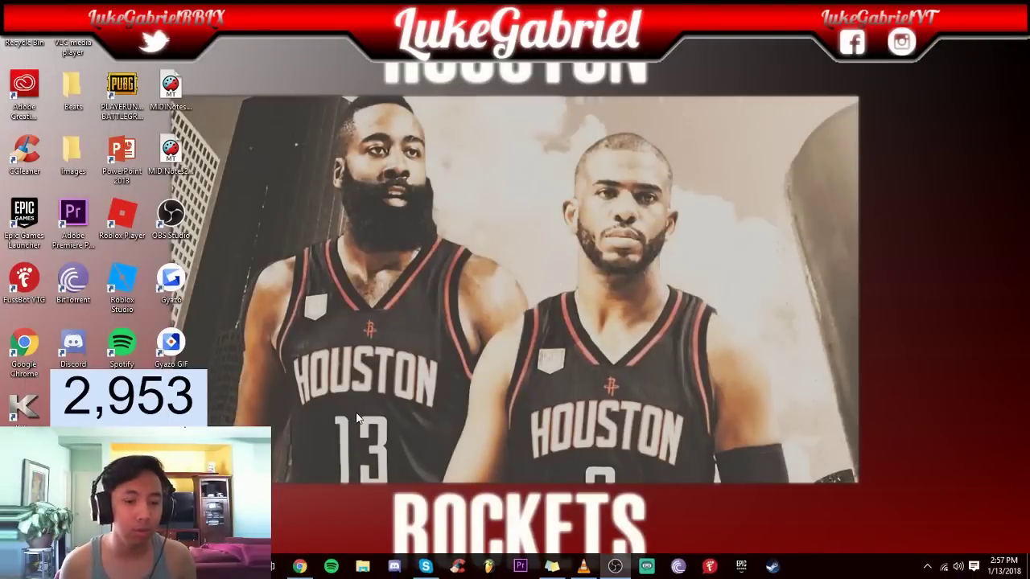
# Open the Chrome DL folder on the Storage-INT (D:) drive in File Explorer
pyautogui.press('super+e')
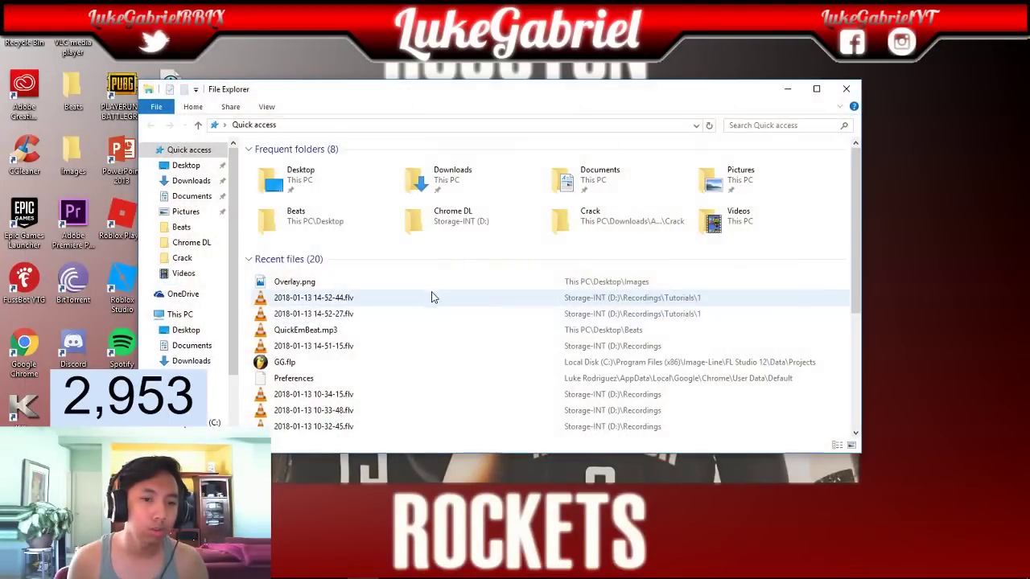
pyautogui.doubleClick(427, 177)
pyautogui.scroll(-1, 450, 321)
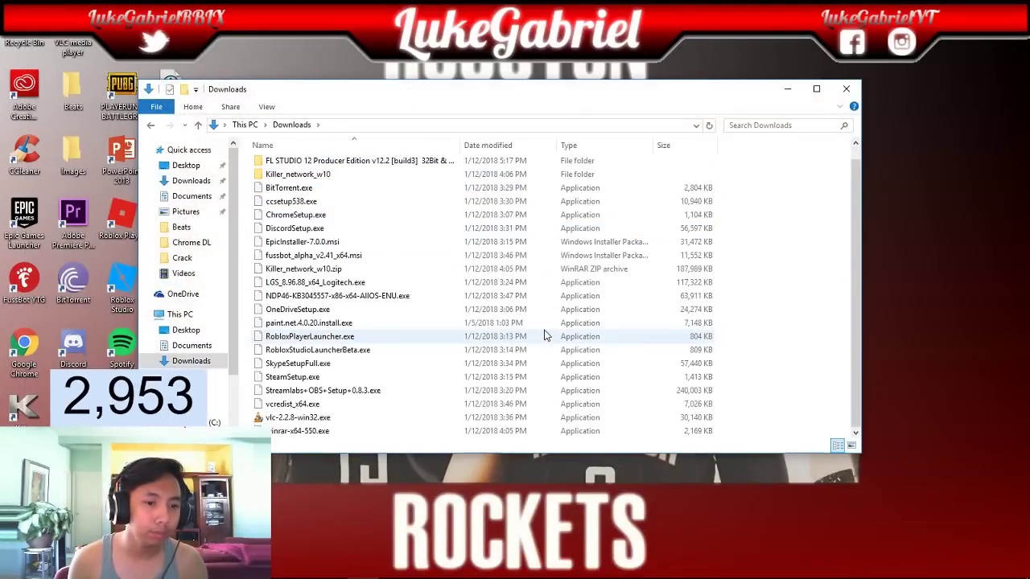
pyautogui.scroll(-2, 189, 346)
pyautogui.click(202, 371)
pyautogui.doubleClick(352, 161)
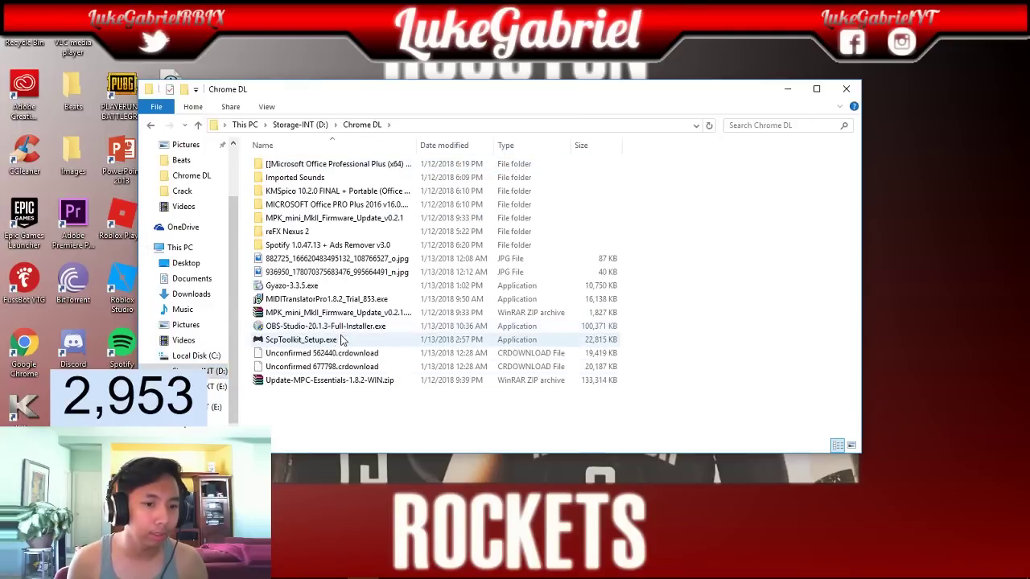
# Run ScpToolkit_Setup.exe as administrator
pyautogui.click(341, 341)
pyautogui.rightClick(337, 342)
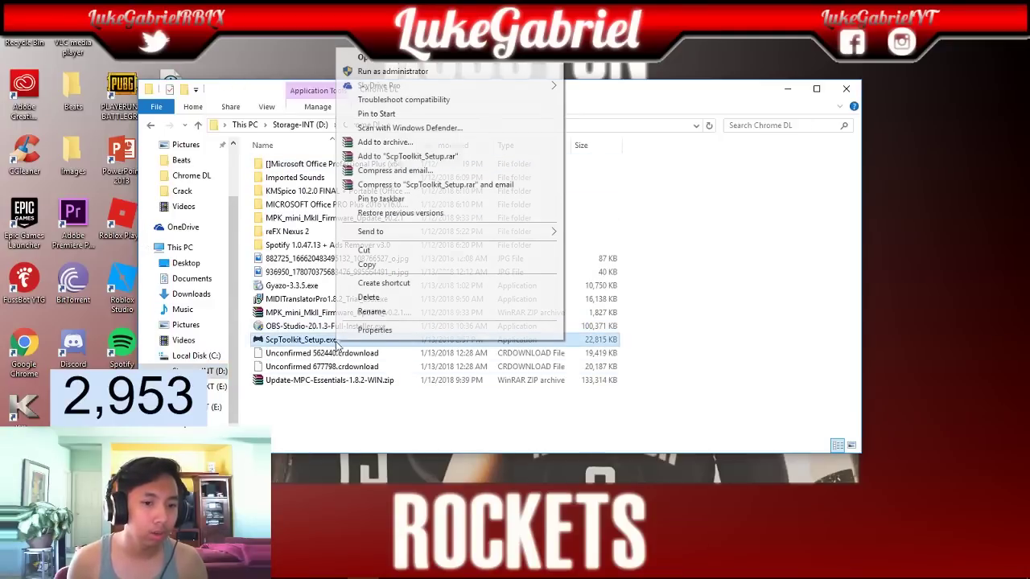
pyautogui.click(398, 74)
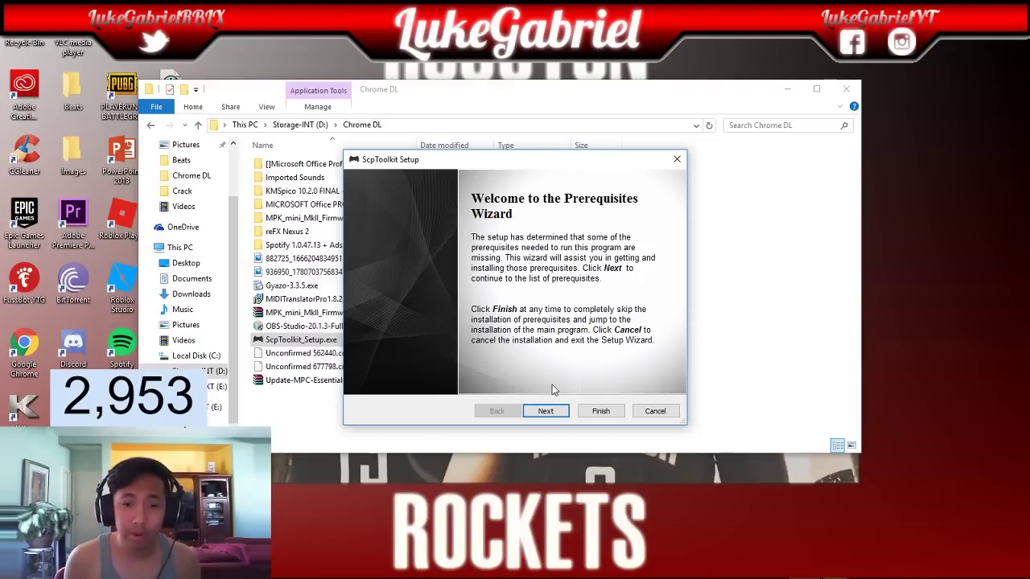
# Include both skipped Visual C++ Redistributable packages in the prerequisites and start downloading all four
pyautogui.click(545, 412)
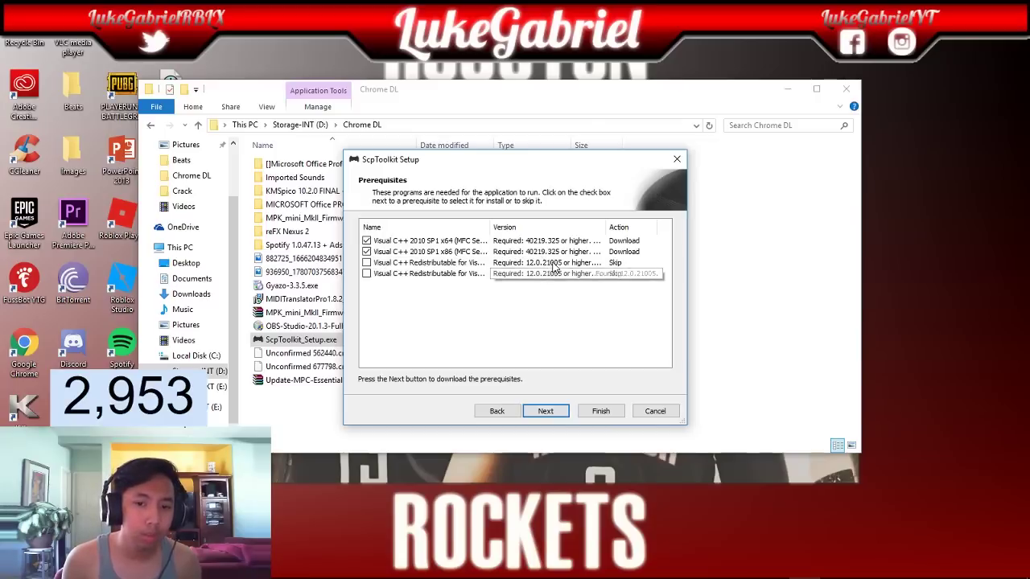
pyautogui.click(366, 262)
pyautogui.click(366, 273)
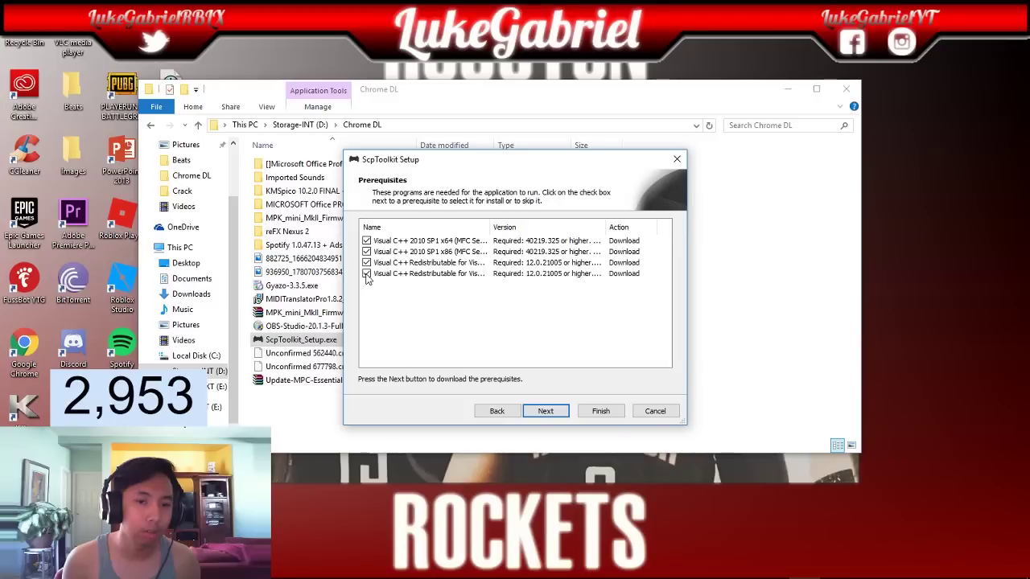
pyautogui.click(553, 413)
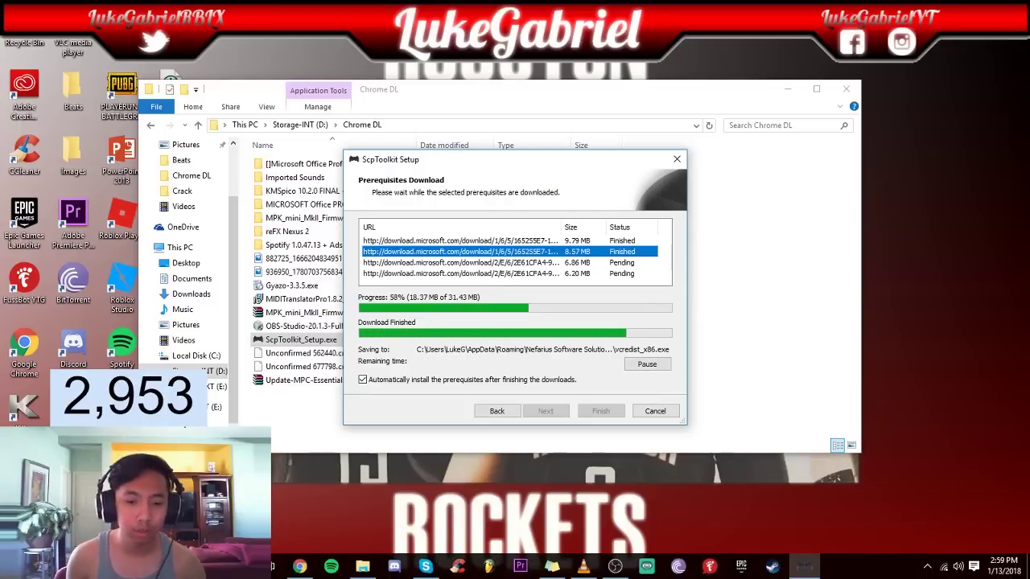
pyautogui.click(857, 556)
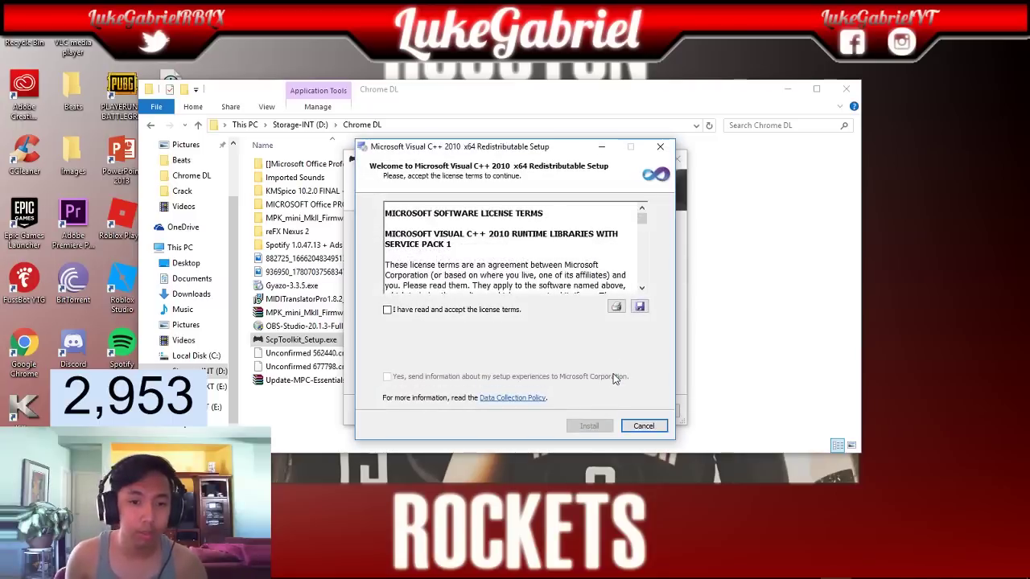
# Accept the license and install the Visual C++ 2010 x64 Redistributable, ignoring files in use and postponing the restart
pyautogui.click(467, 312)
pyautogui.click(599, 425)
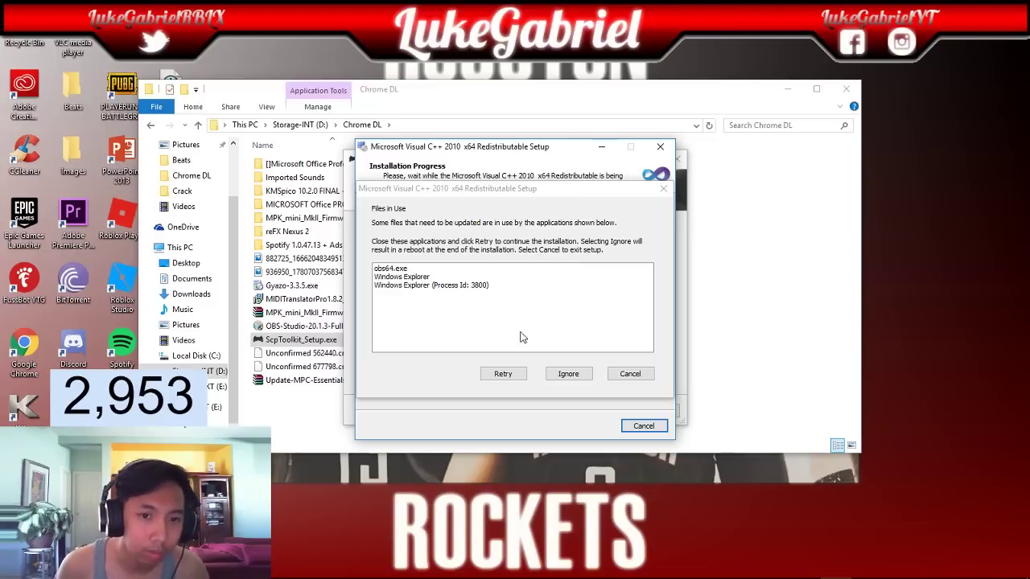
pyautogui.click(558, 190)
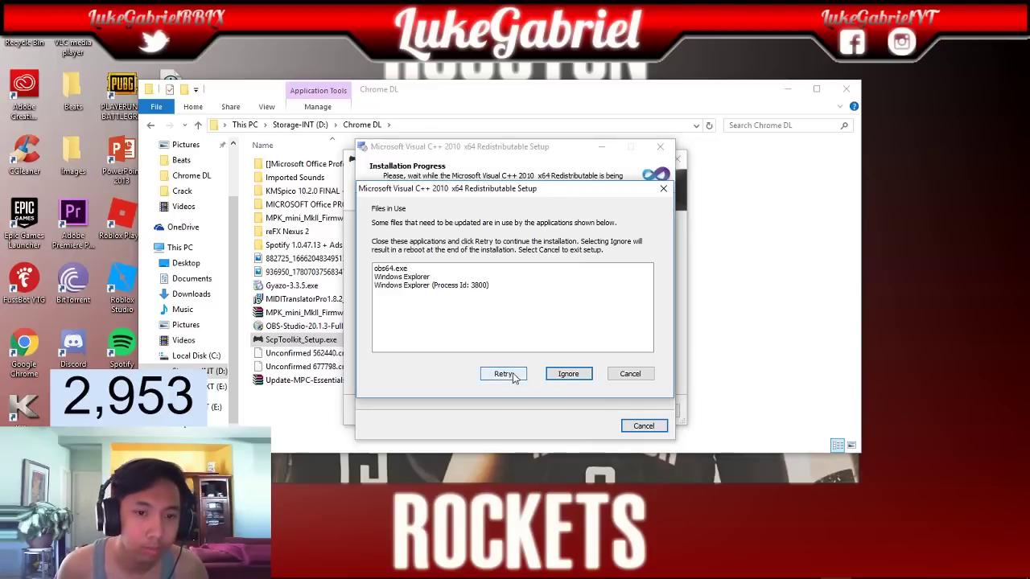
pyautogui.moveTo(525, 188)
pyautogui.mouseDown()
pyautogui.moveTo(744, 194)
pyautogui.moveTo(527, 177)
pyautogui.mouseUp()
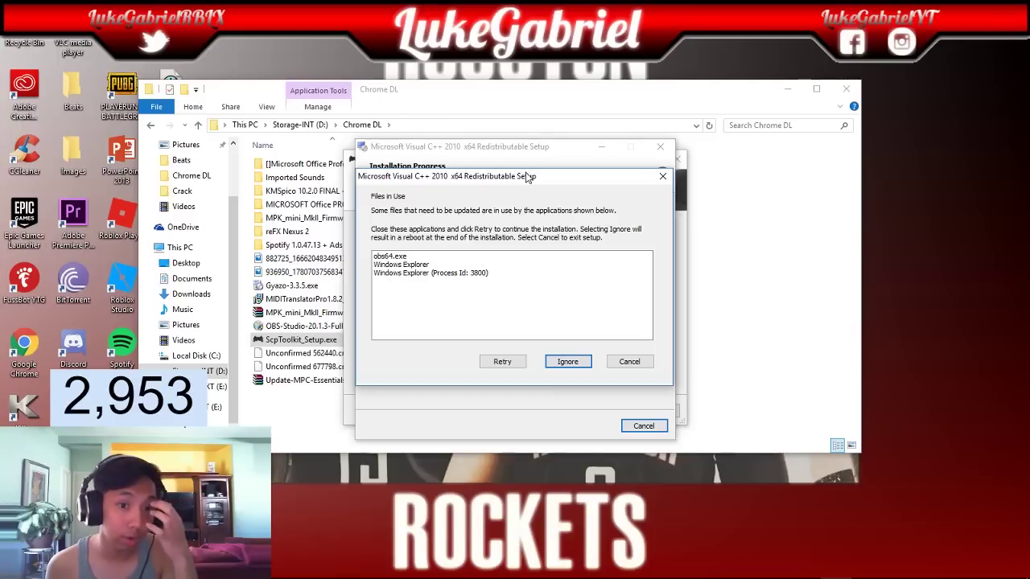
pyautogui.click(567, 362)
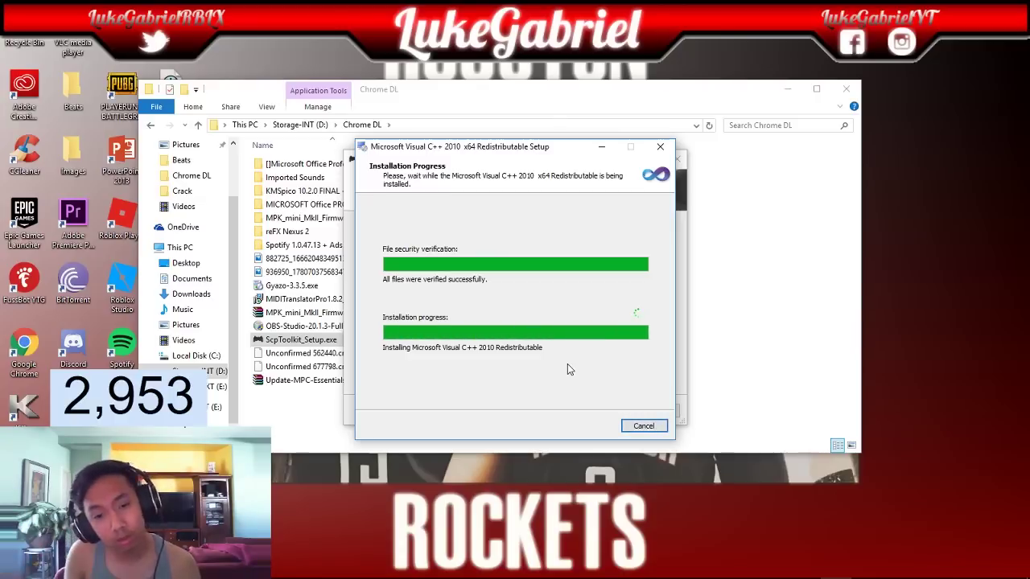
pyautogui.click(645, 428)
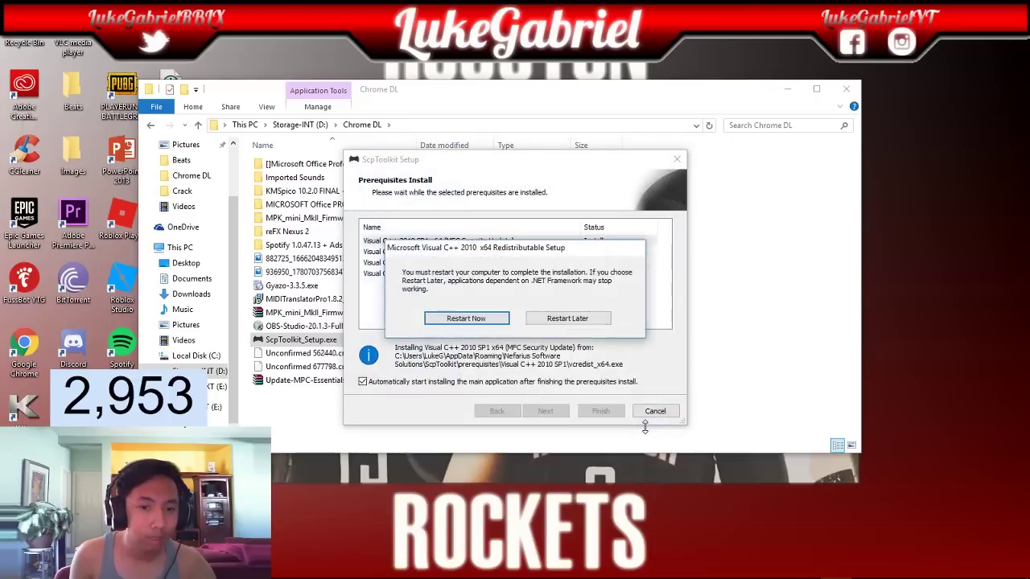
pyautogui.click(566, 322)
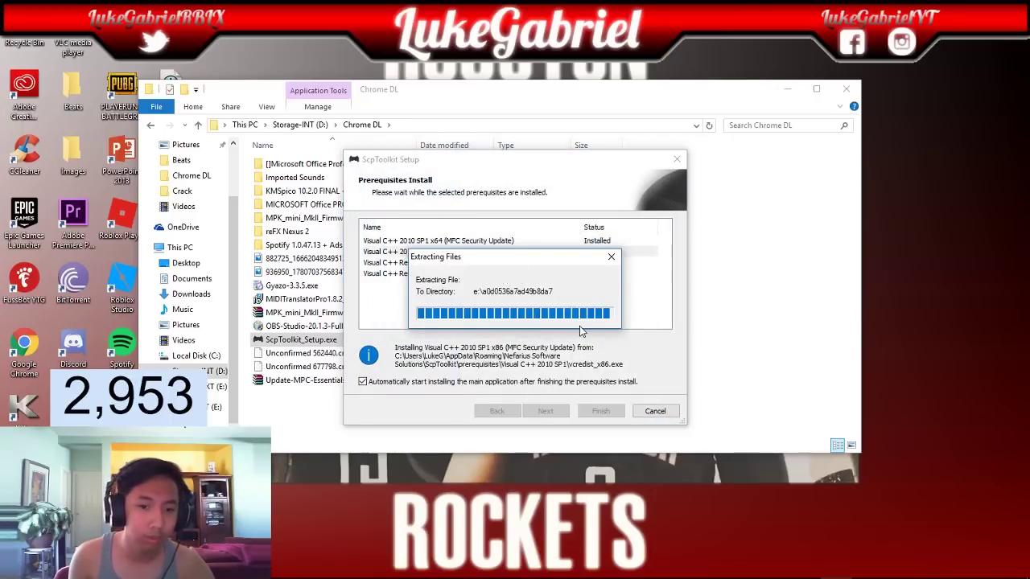
# Accept the license and install the Visual C++ 2010 x86 Redistributable, ignoring files in use and postponing the restart
pyautogui.click(494, 309)
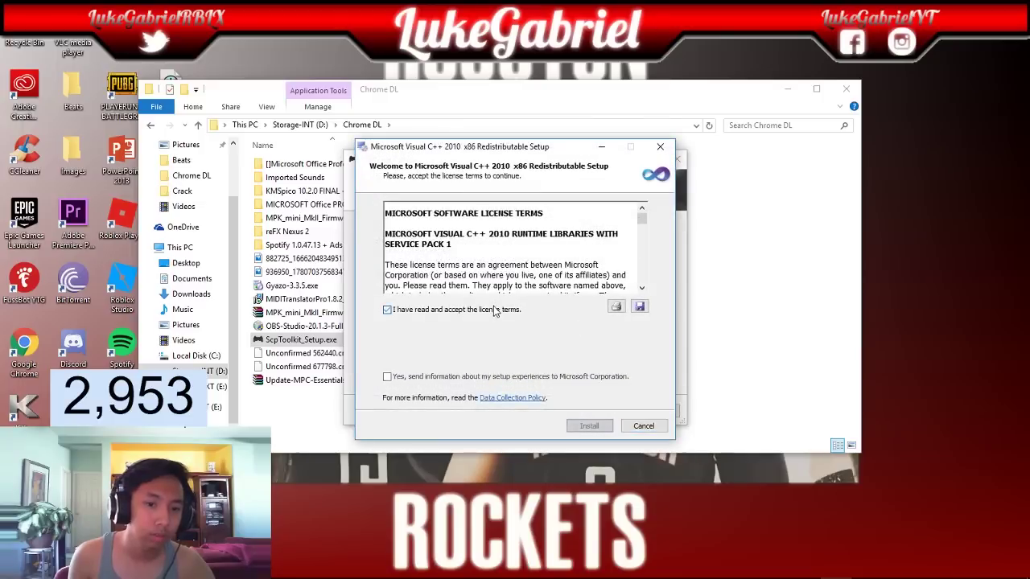
pyautogui.click(588, 426)
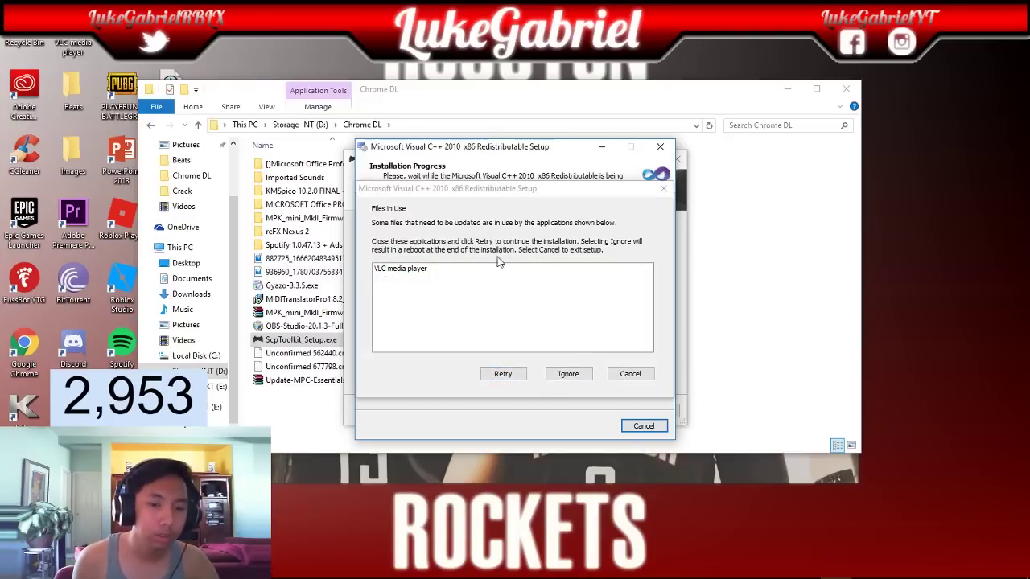
pyautogui.click(567, 375)
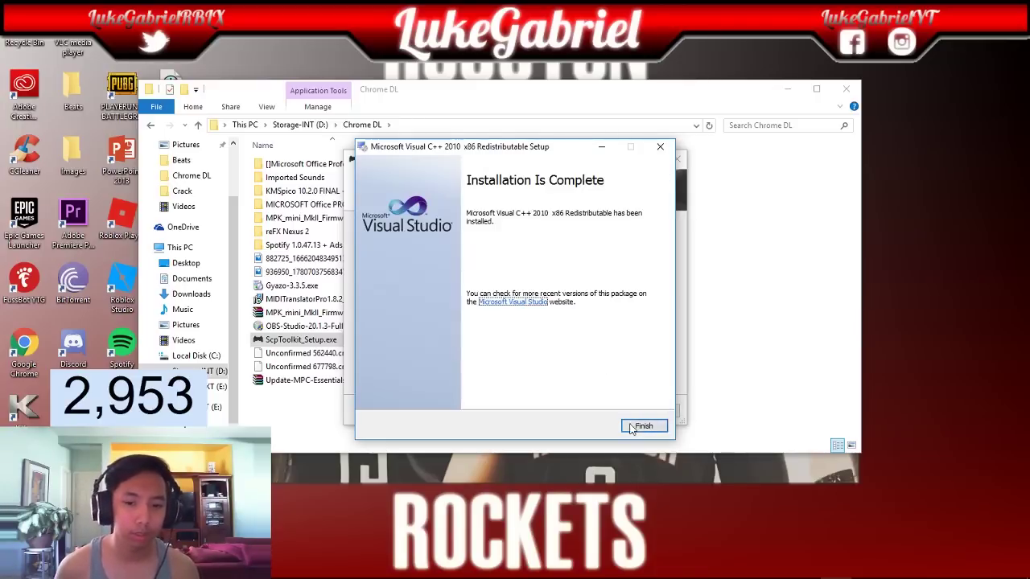
pyautogui.click(630, 428)
pyautogui.click(561, 319)
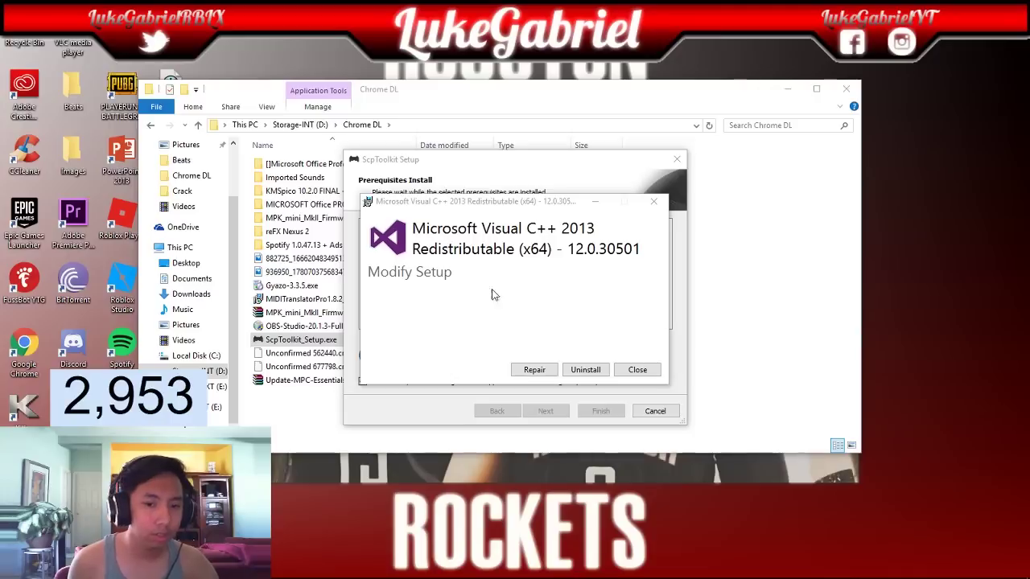
# Cancel the Visual C++ 2013 Redistributable modify setups for both x64 and x86
pyautogui.click(635, 370)
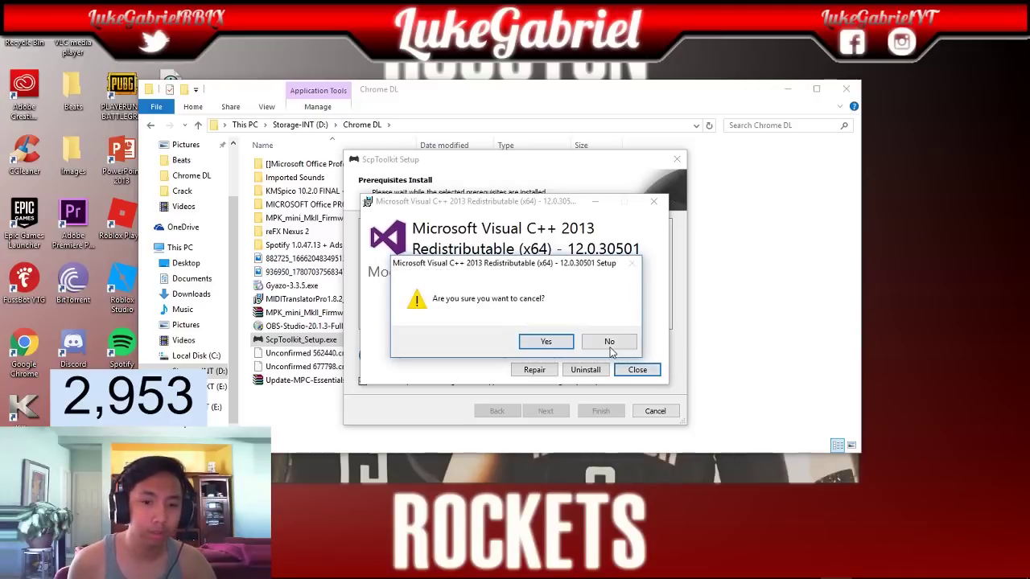
pyautogui.click(549, 343)
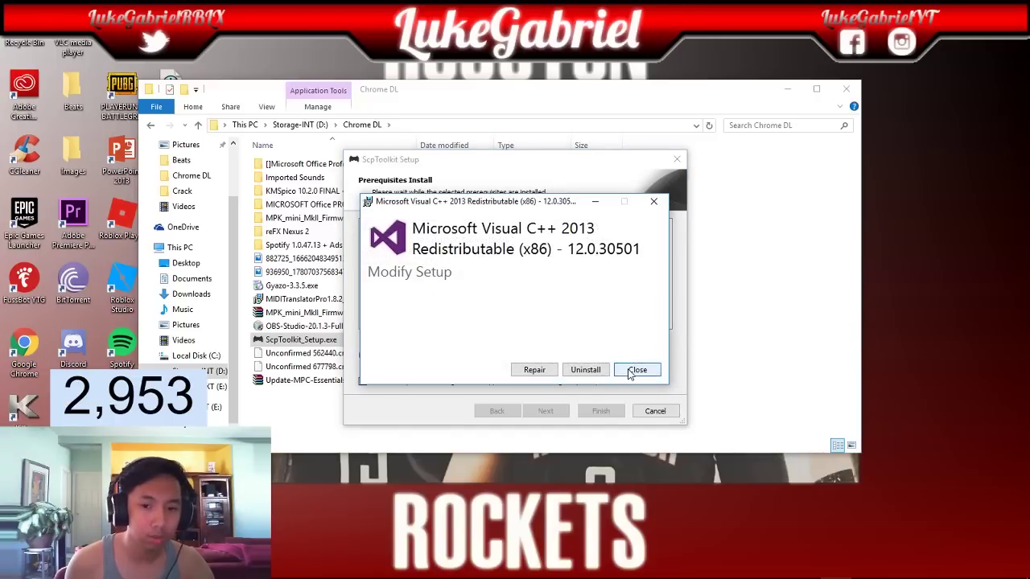
pyautogui.click(629, 368)
pyautogui.click(544, 344)
pyautogui.doubleClick(544, 341)
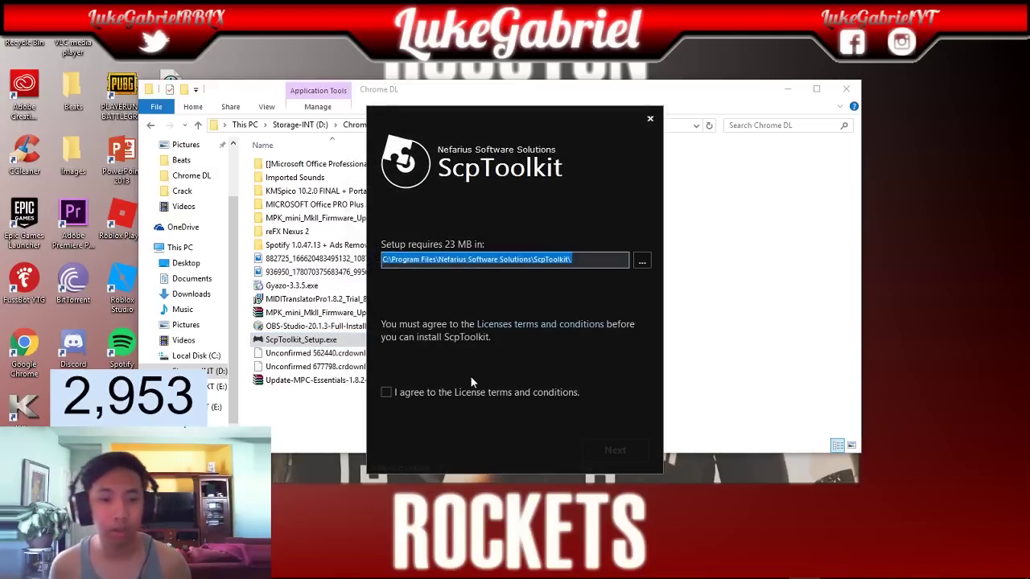
# Agree to the ScpToolkit license terms, dismiss the Skype notification and continue to the feature selection
pyautogui.click(387, 392)
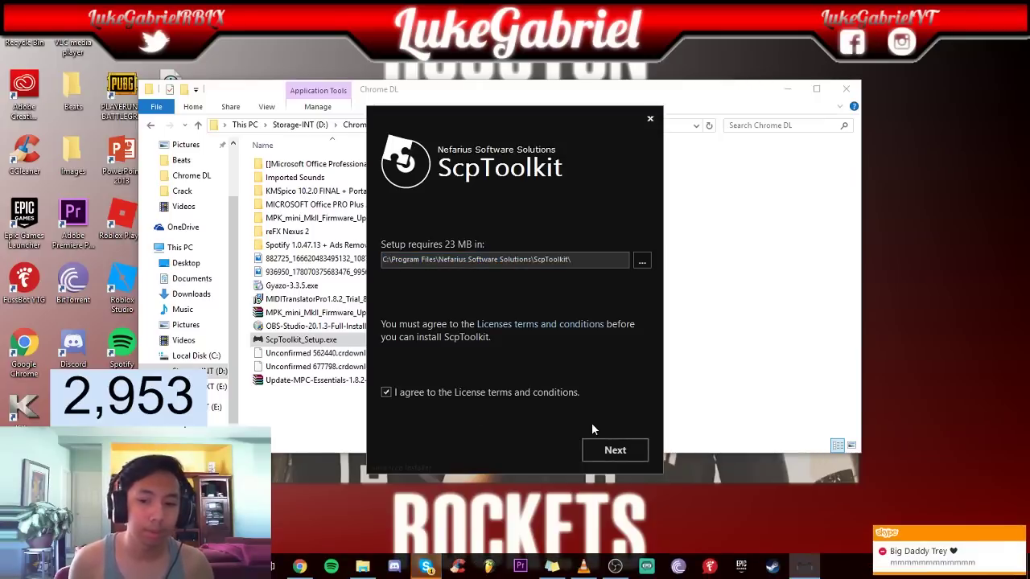
pyautogui.click(1020, 535)
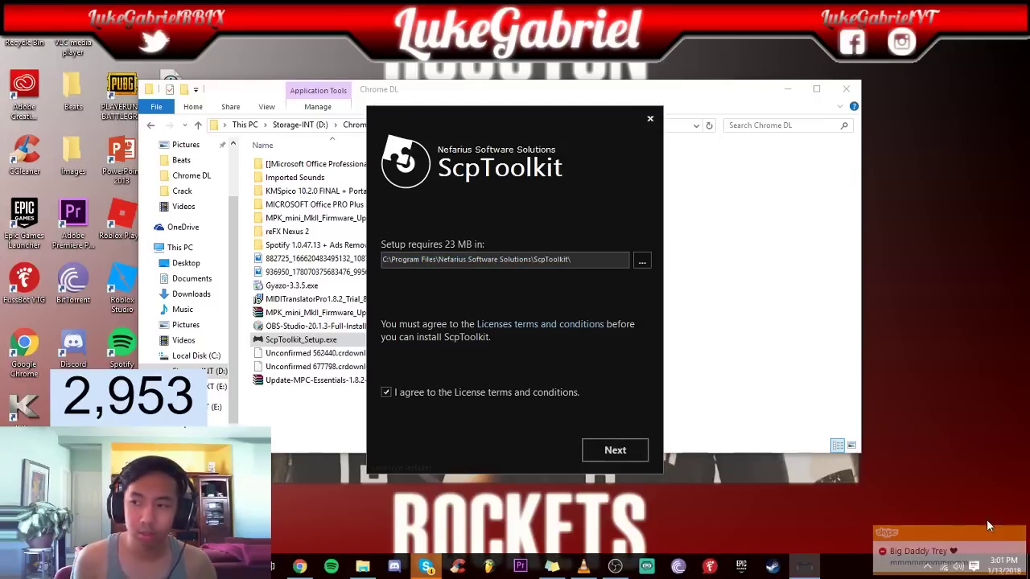
pyautogui.click(613, 451)
# Add the ScpToolkit Gamepad Analyzer, Debug Symbols and Profile Manager to the features being installed
pyautogui.scroll(-2, 619, 325)
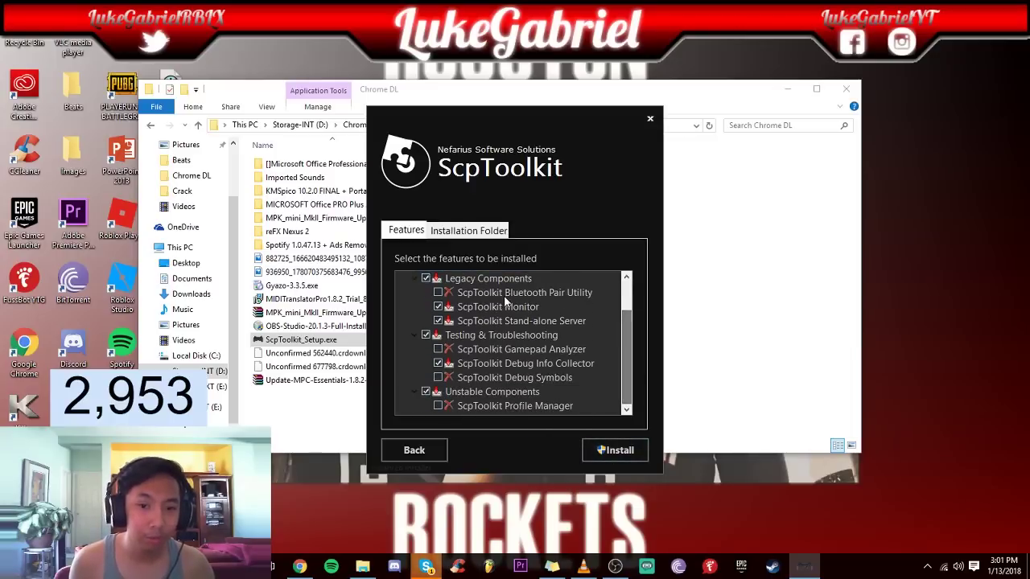
pyautogui.click(438, 349)
pyautogui.click(438, 377)
pyautogui.click(438, 406)
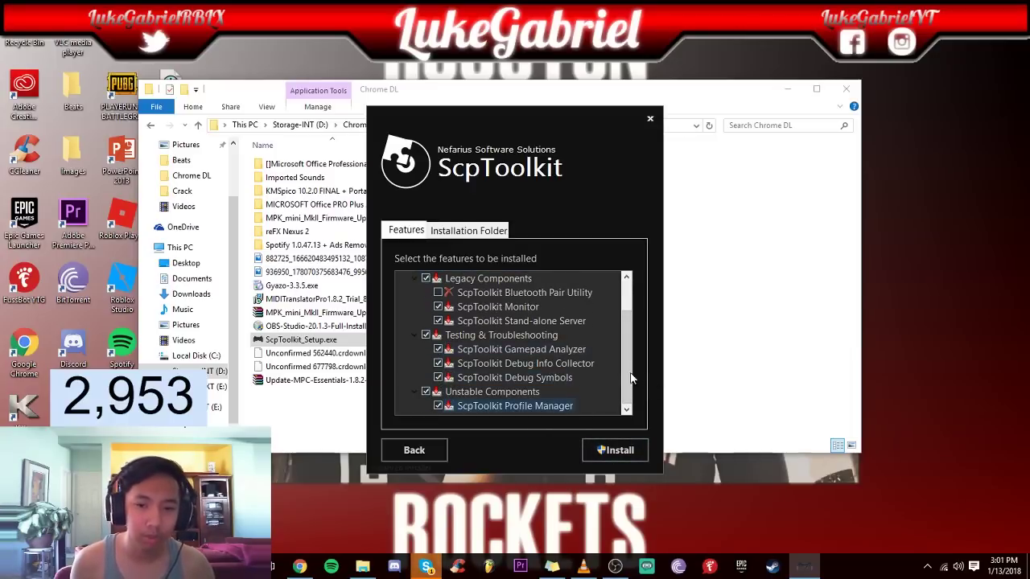
pyautogui.scroll(1, 623, 315)
pyautogui.scroll(-1, 628, 409)
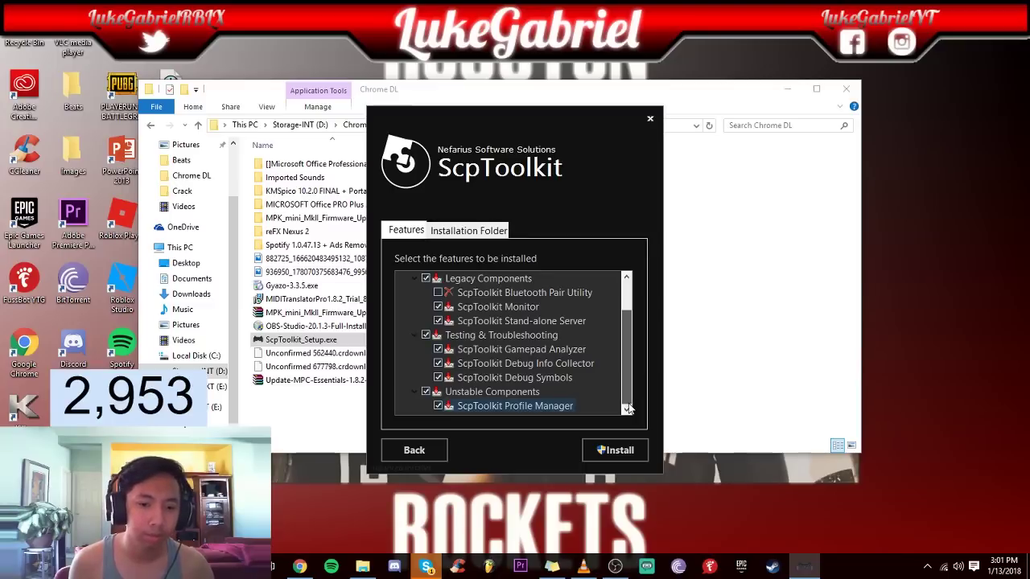
pyautogui.moveTo(628, 387); pyautogui.dragTo(624, 330)
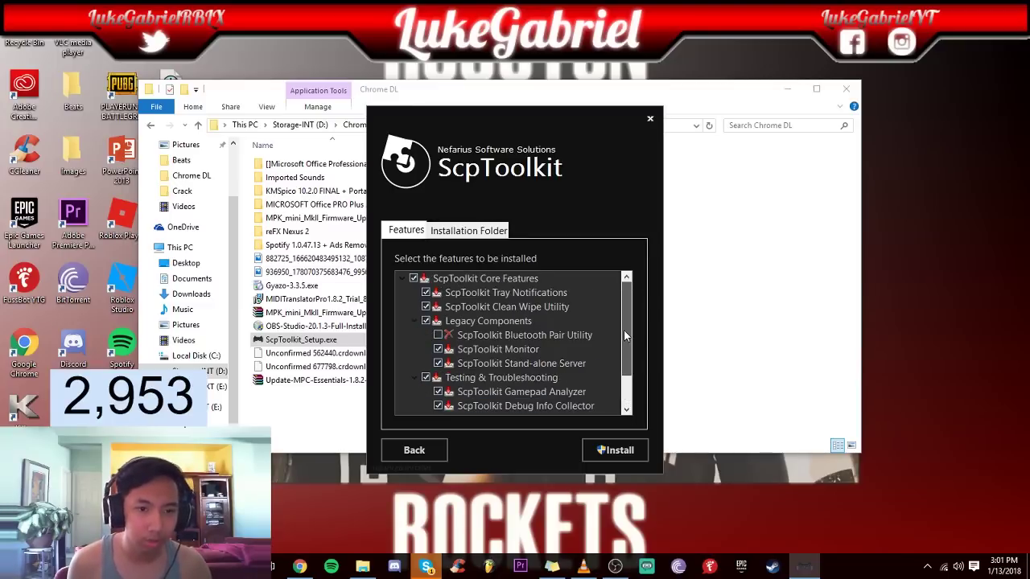
# Install ScpToolkit with the selected features and run its driver installer
pyautogui.click(609, 453)
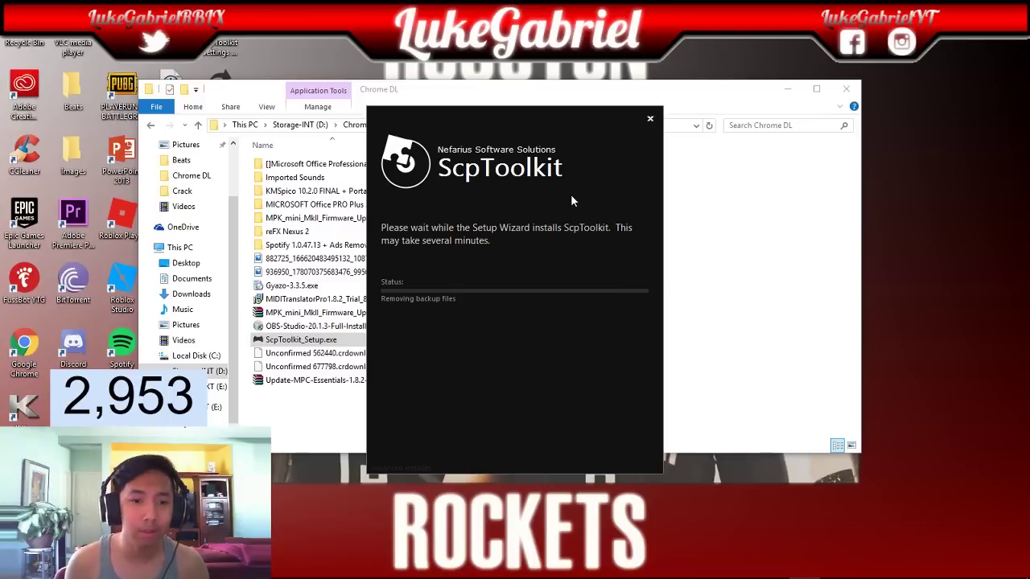
pyautogui.moveTo(546, 119); pyautogui.dragTo(554, 94)
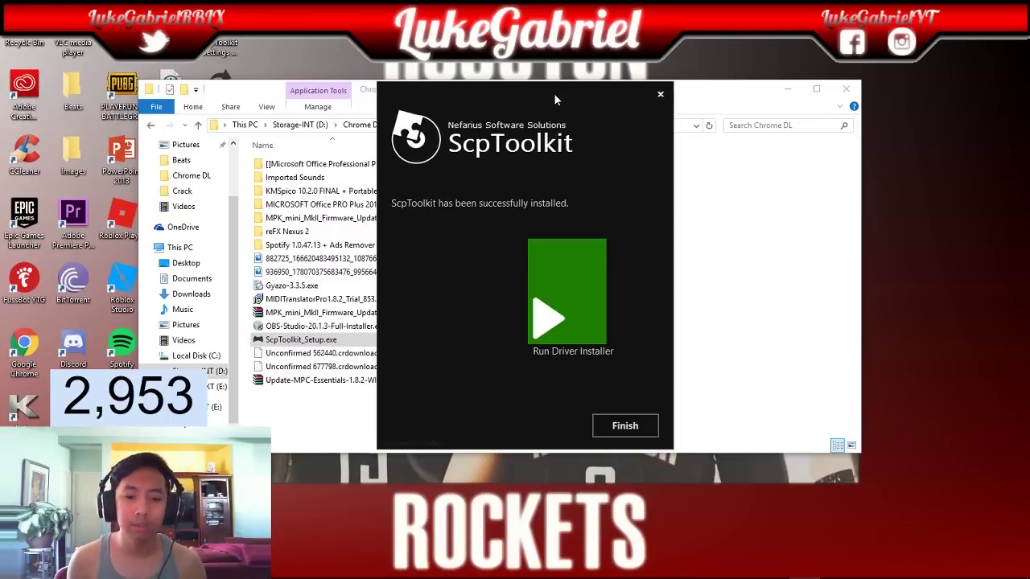
pyautogui.click(568, 300)
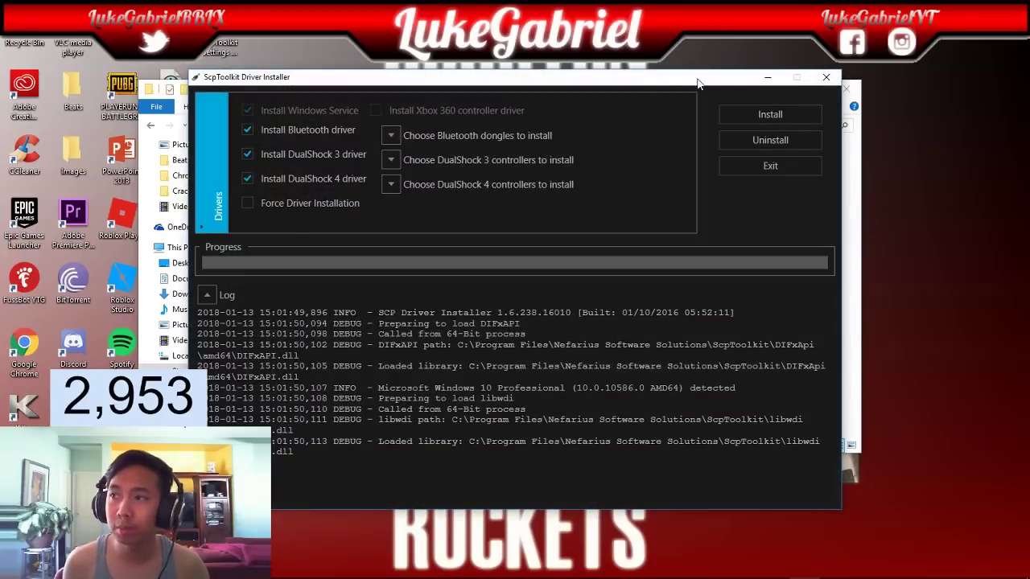
# Enable Force Driver Installation and exclude the Bluetooth driver from the drivers being installed
pyautogui.click(328, 206)
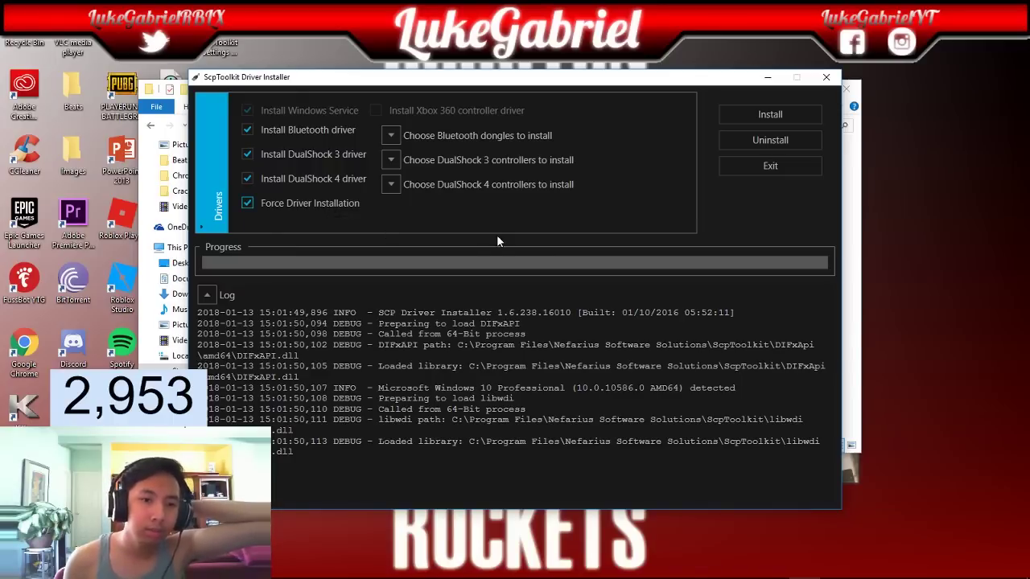
pyautogui.click(300, 133)
# Choose PLAYSTATION(R)3 Controller for the DualShock 3 driver and Wireless Controller (VID: 054C, PID: 05C4) for the DualShock 4 driver
pyautogui.click(387, 161)
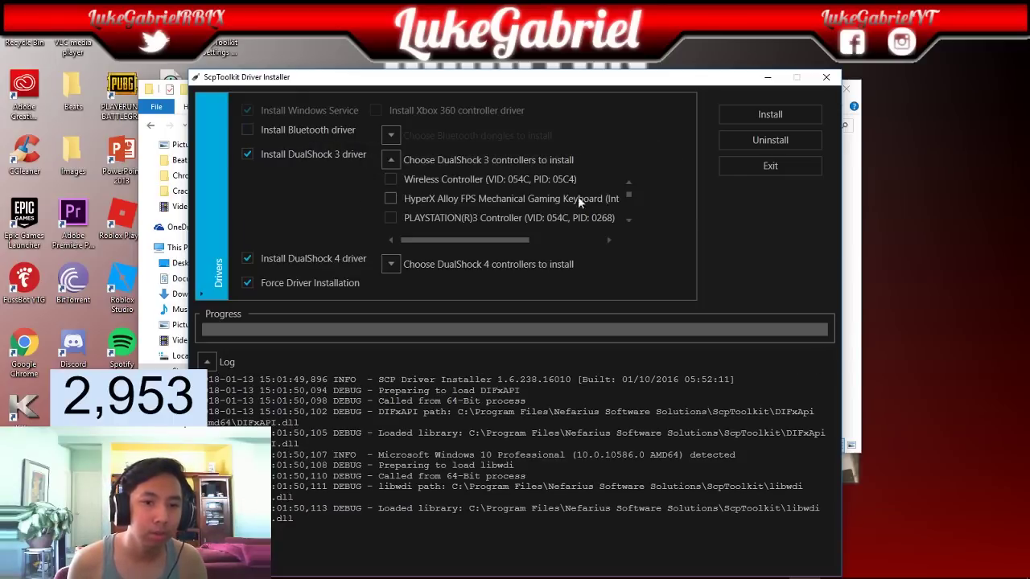
pyautogui.scroll(-3, 563, 200)
pyautogui.scroll(3, 547, 206)
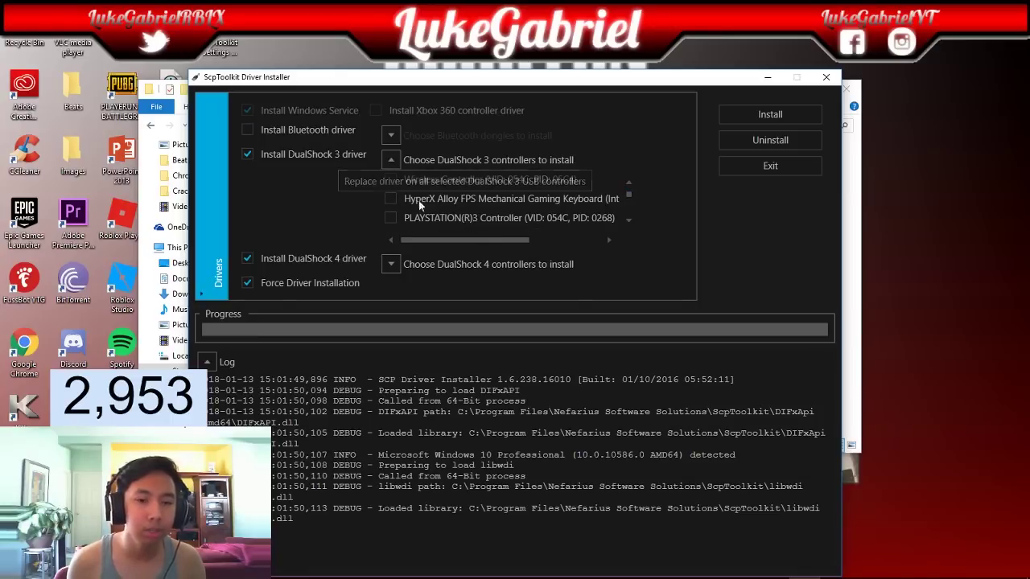
pyautogui.click(467, 226)
pyautogui.click(390, 264)
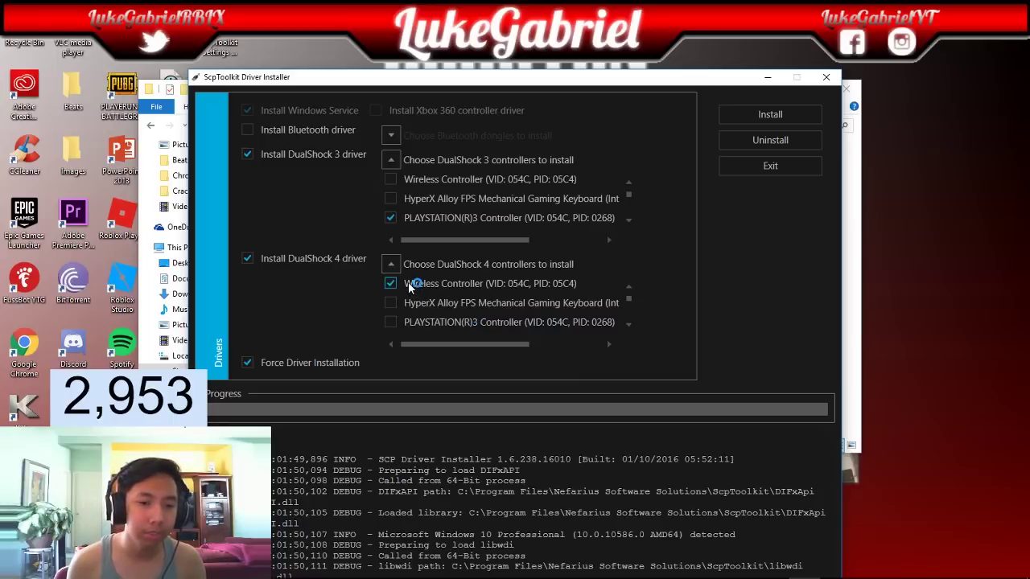
pyautogui.moveTo(630, 304); pyautogui.dragTo(655, 276)
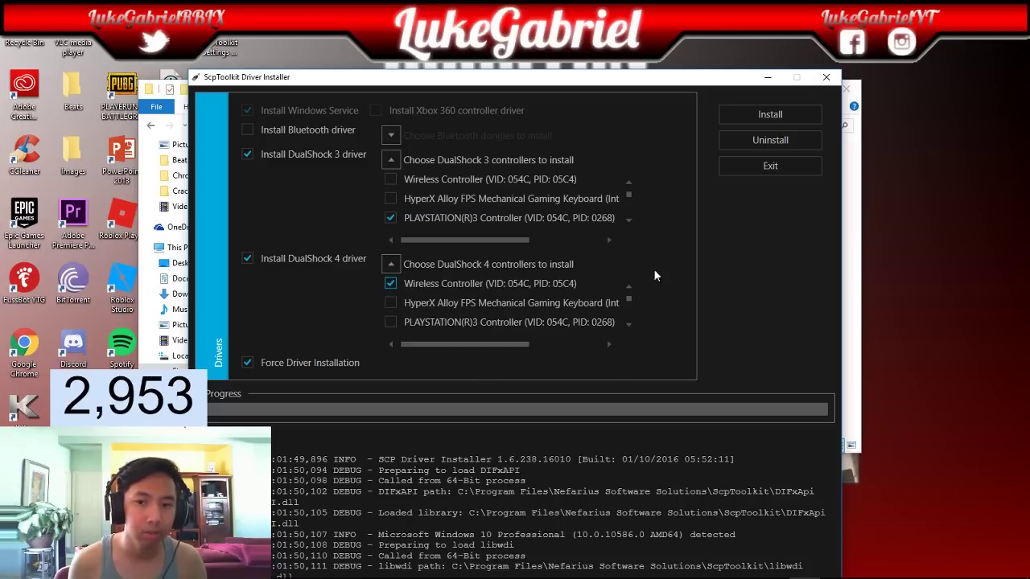
# Install the chosen drivers, allowing the Scarlet.Crush Productions device software, and close the driver installer and the Chrome DL folder
pyautogui.click(764, 116)
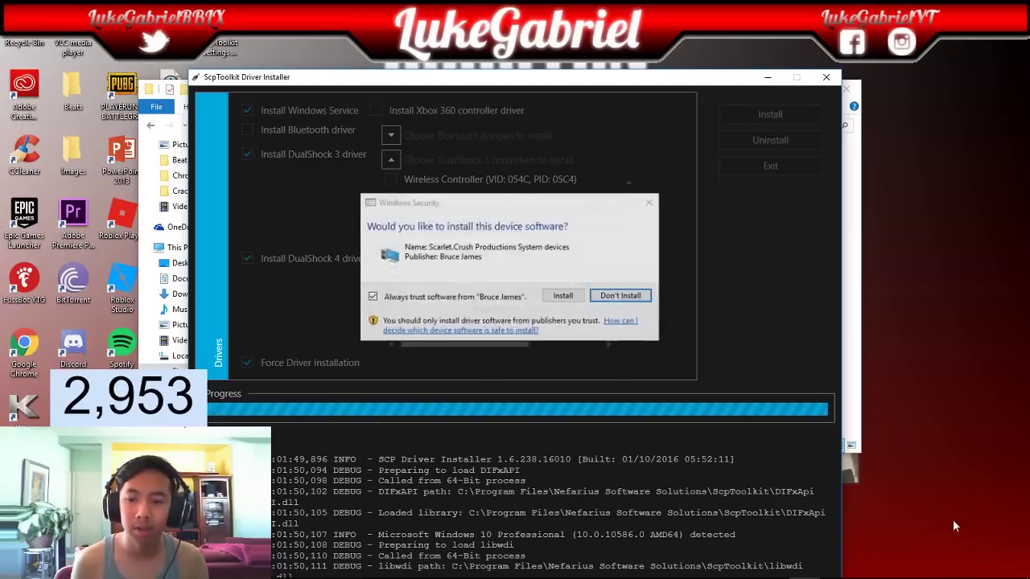
pyautogui.click(564, 296)
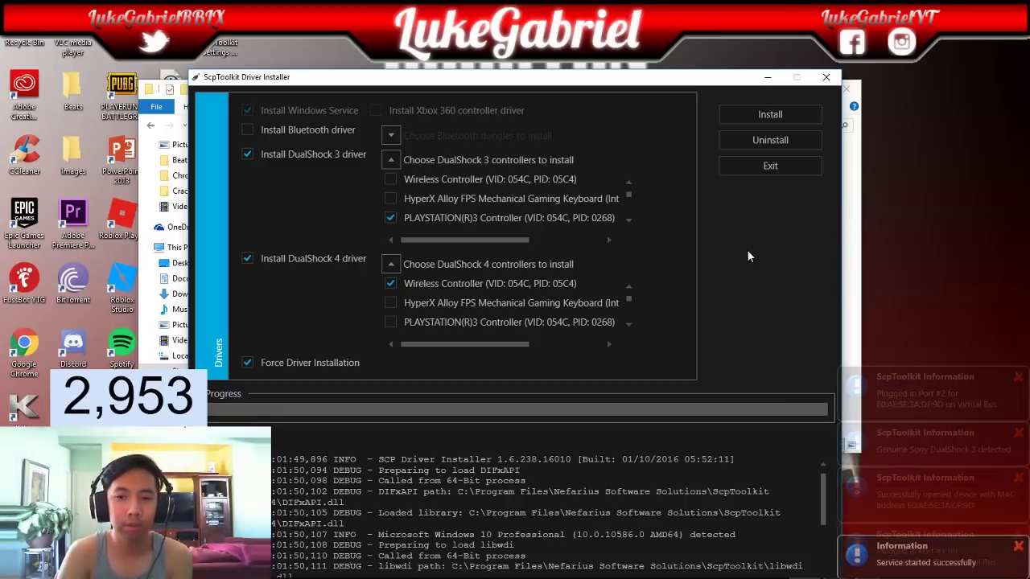
pyautogui.click(770, 166)
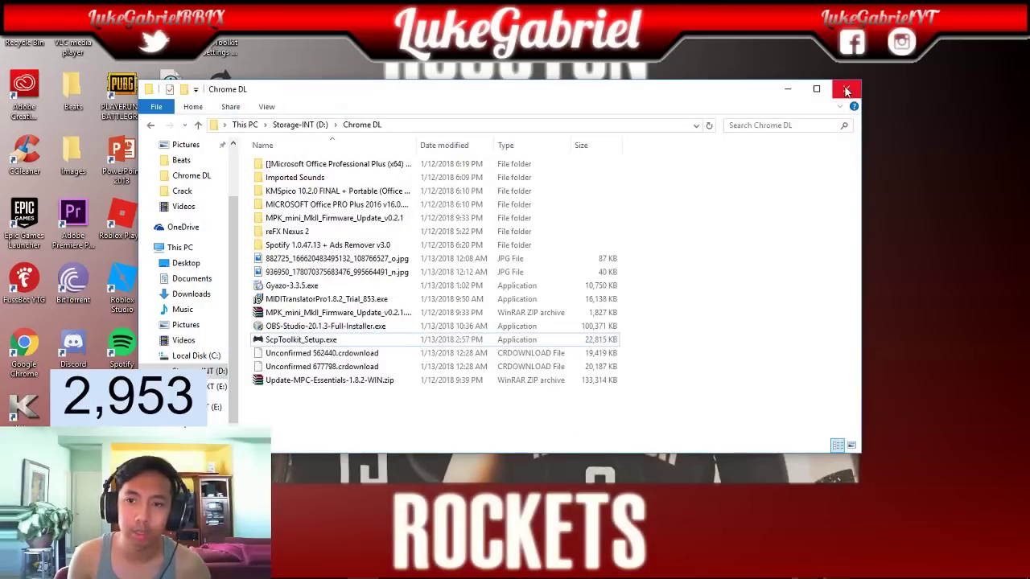
pyautogui.click(847, 87)
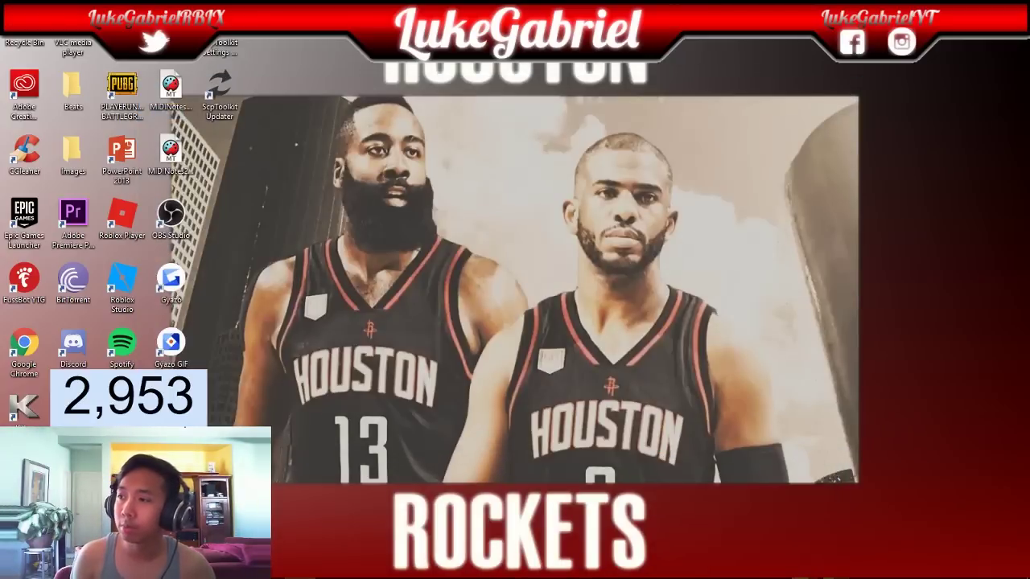